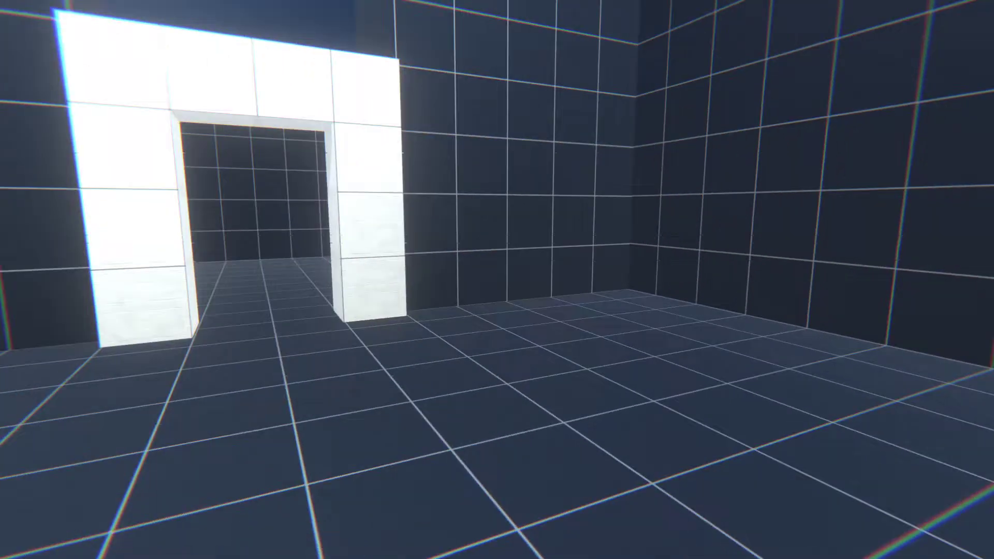
# - Pause the game, try the restart option, then resume play near the cube
pyautogui.press('Escape')
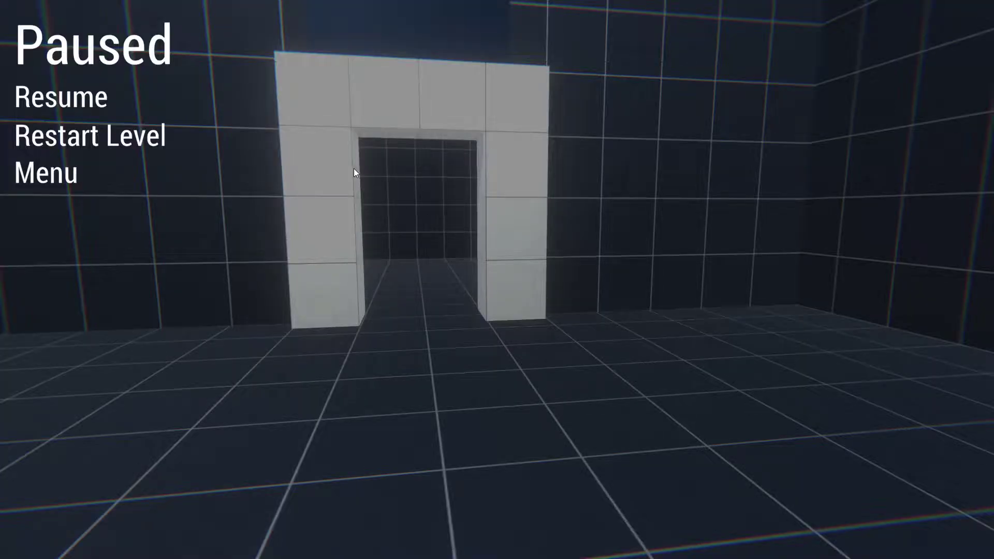
pyautogui.press('Down')
pyautogui.press('Return')
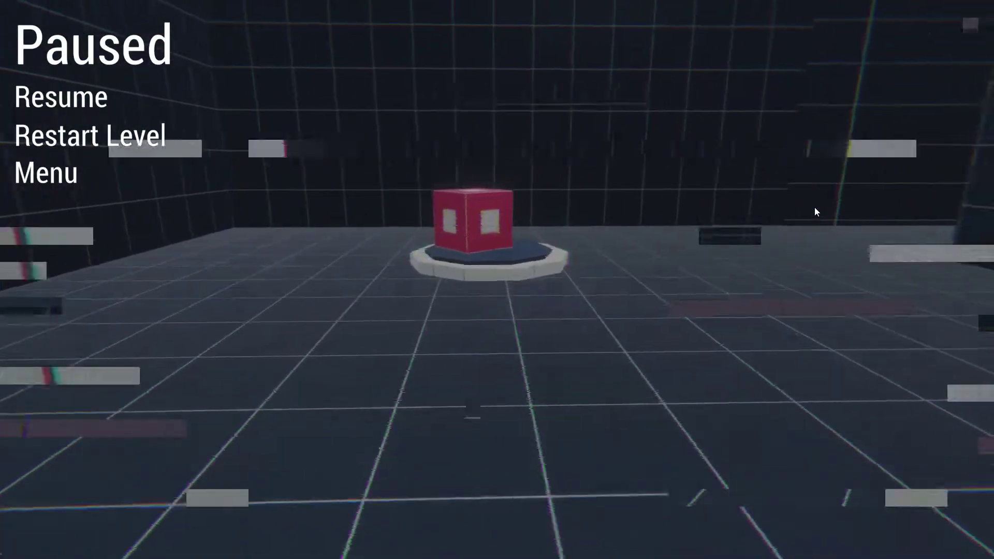
pyautogui.press('Escape')
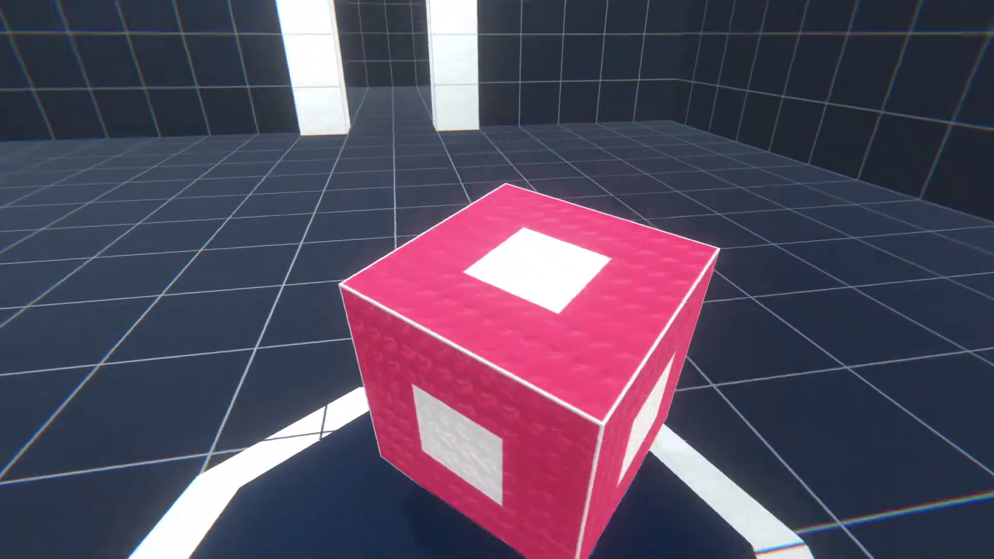
# - Pause again, choose Restart Level, and resume play beside the pink cube
pyautogui.press('Escape')
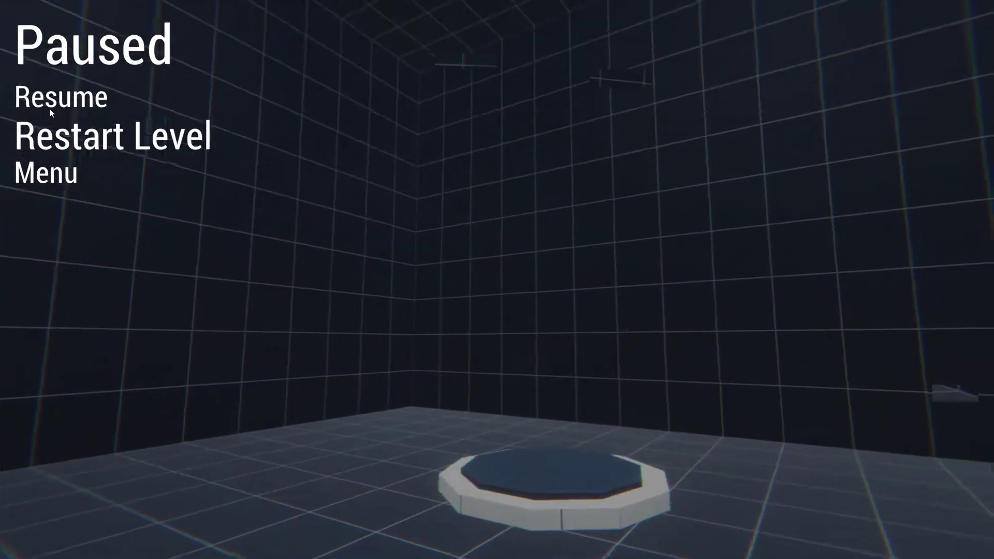
pyautogui.click(54, 134)
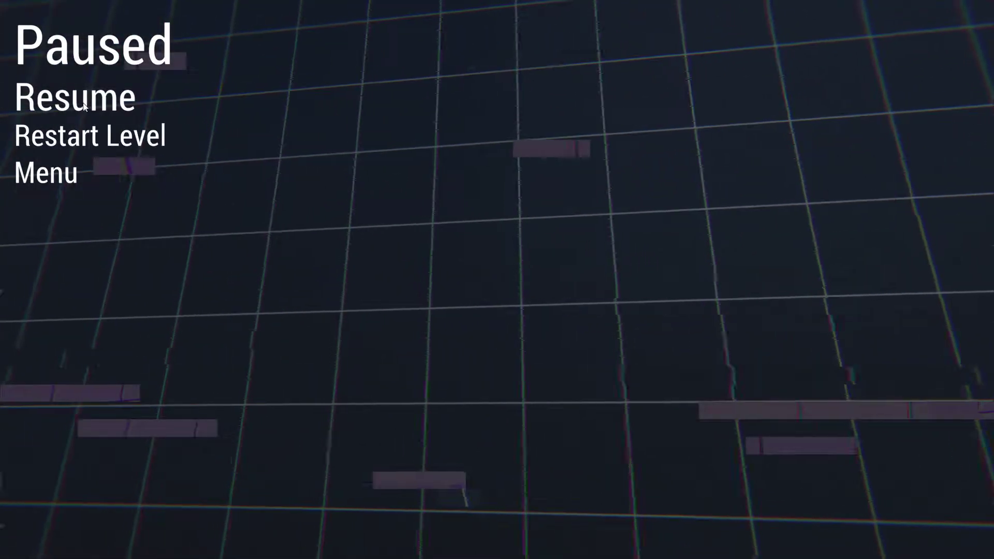
pyautogui.click(83, 102)
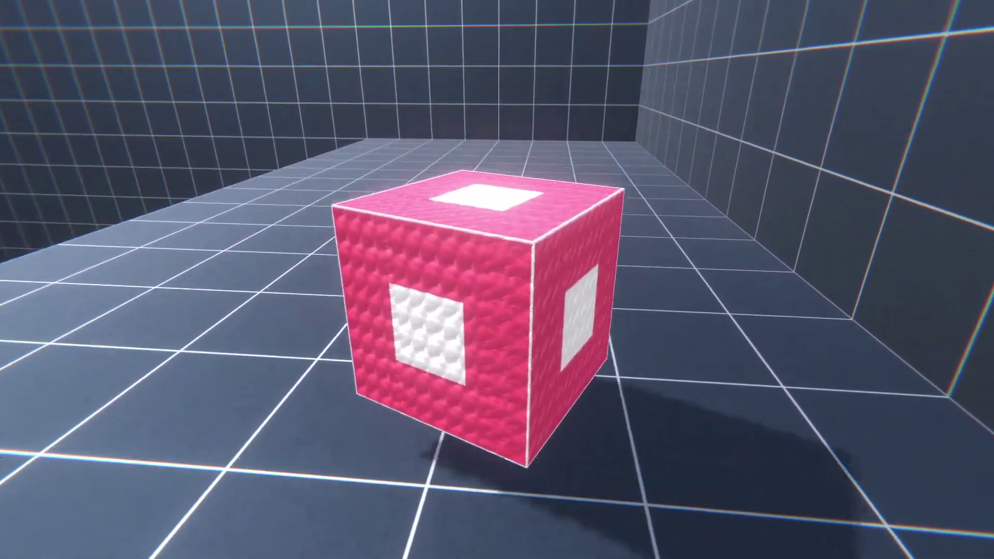
# - Toggle the pause menu repeatedly while facing the pink cube
pyautogui.press('Escape')
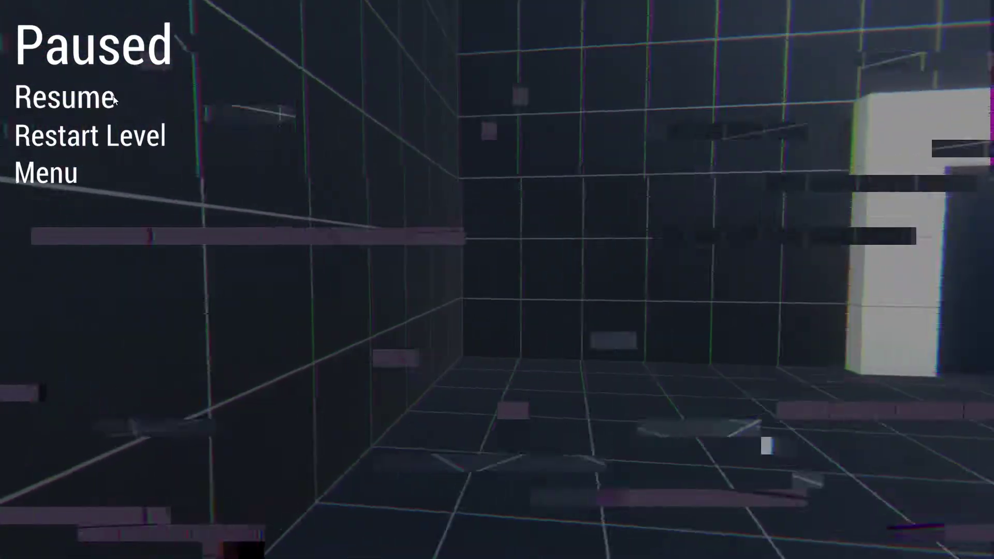
pyautogui.click(101, 99)
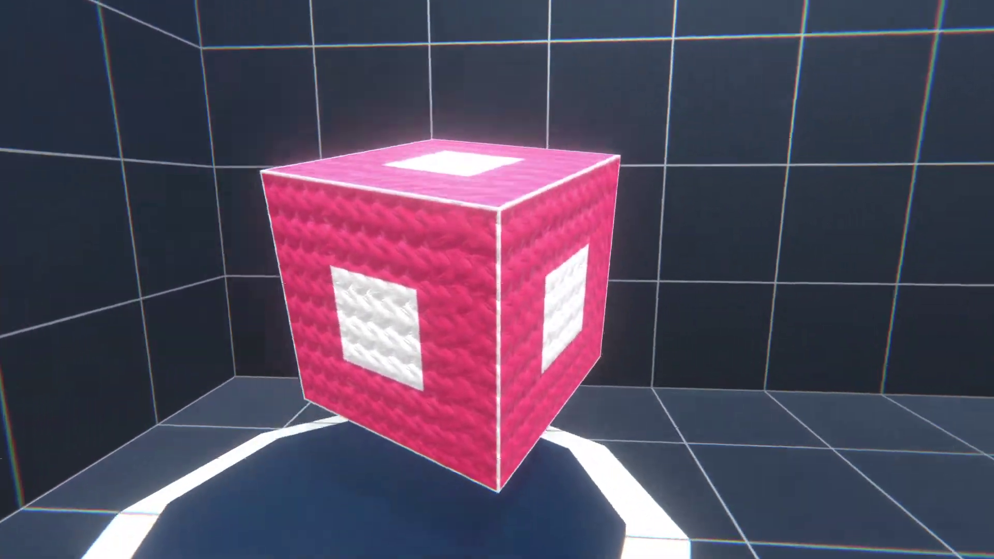
pyautogui.press('Escape')
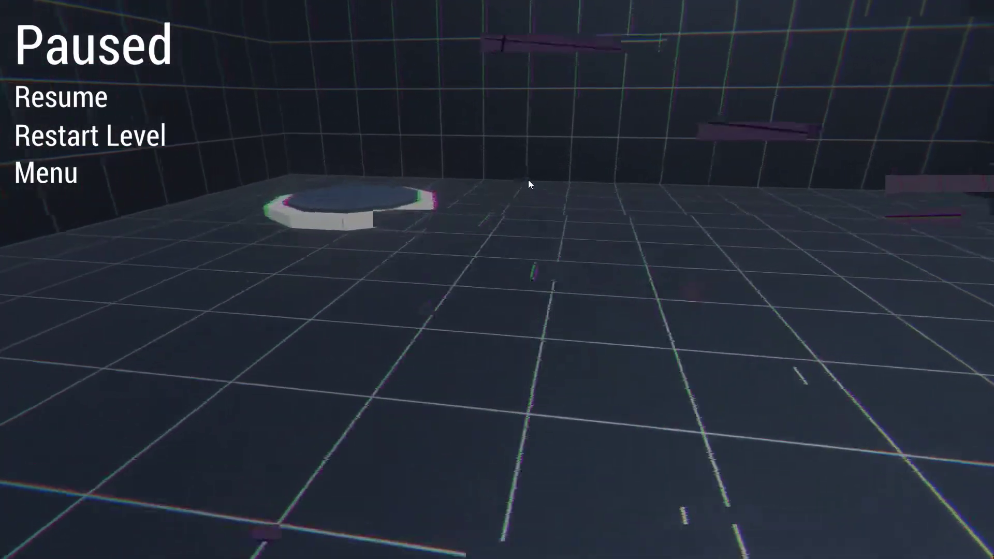
pyautogui.press('Escape')
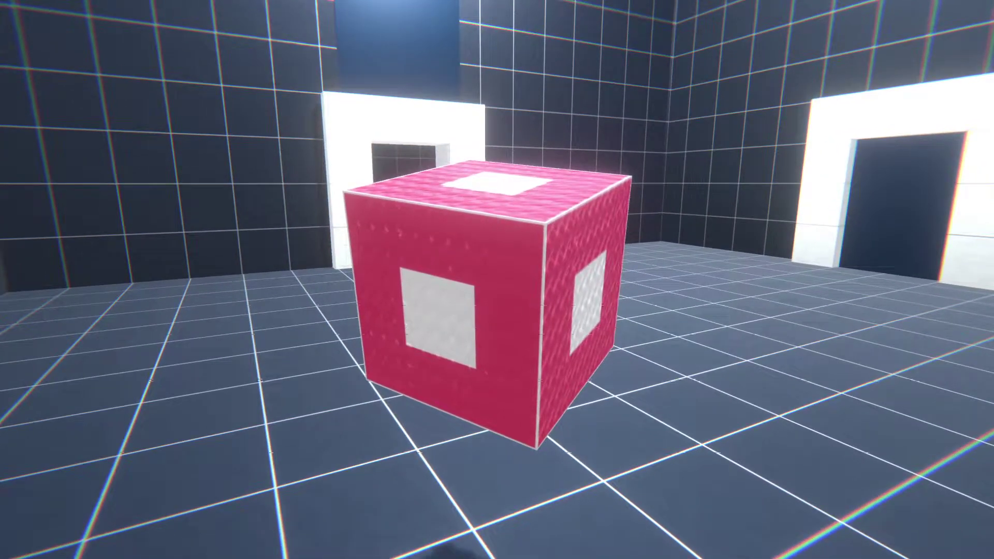
pyautogui.press('Escape')
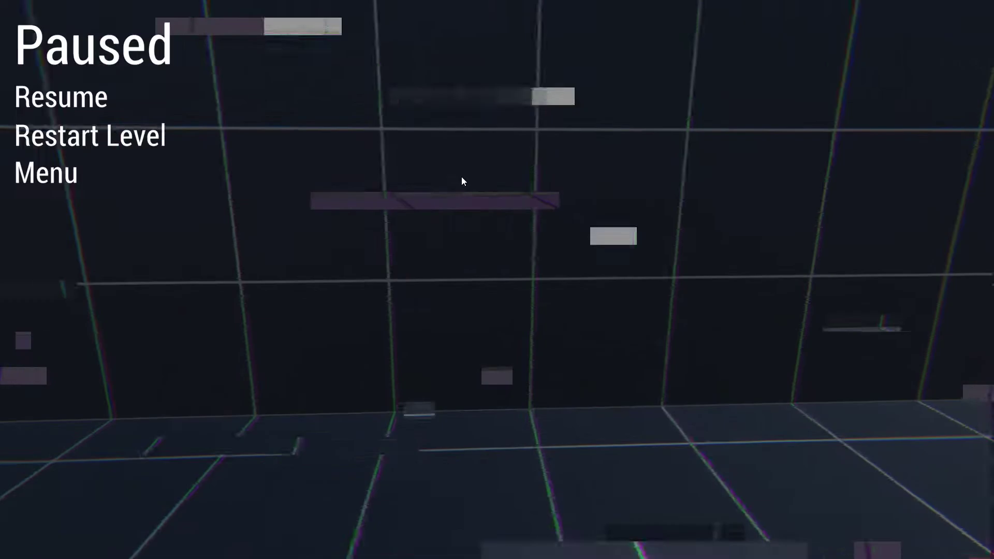
pyautogui.press('Escape')
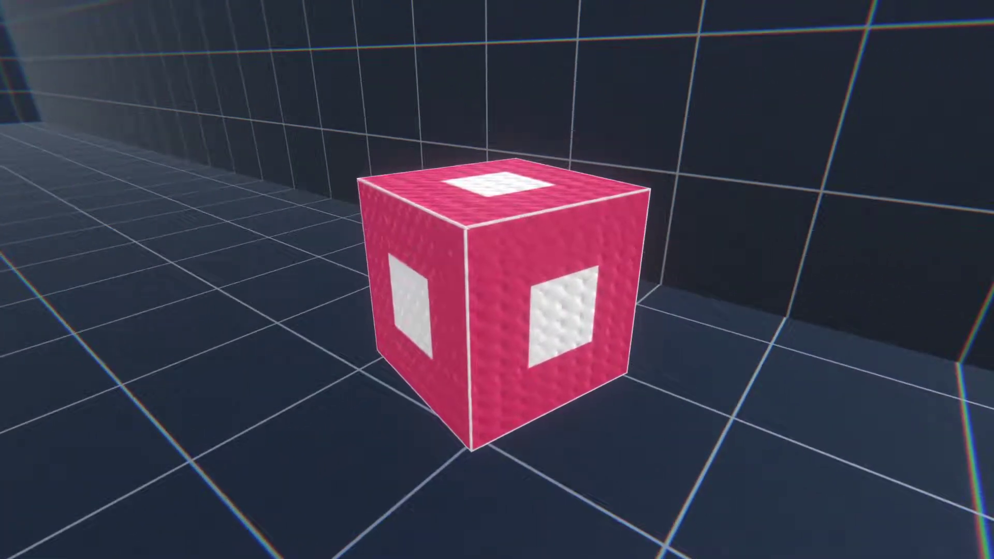
# - Use the pause glitch to carry the pink cube through the corridor to the floor pad
pyautogui.press('Escape')
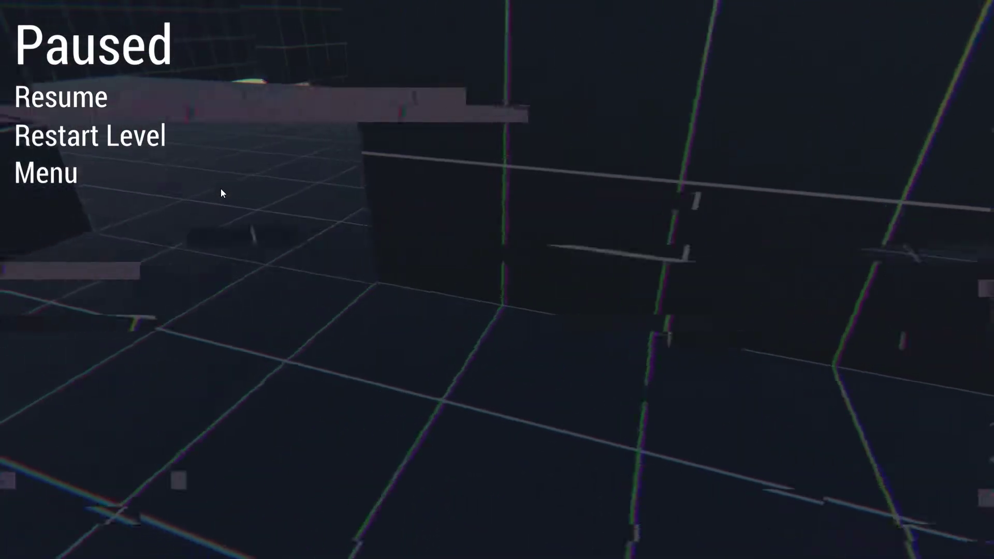
pyautogui.press('Escape')
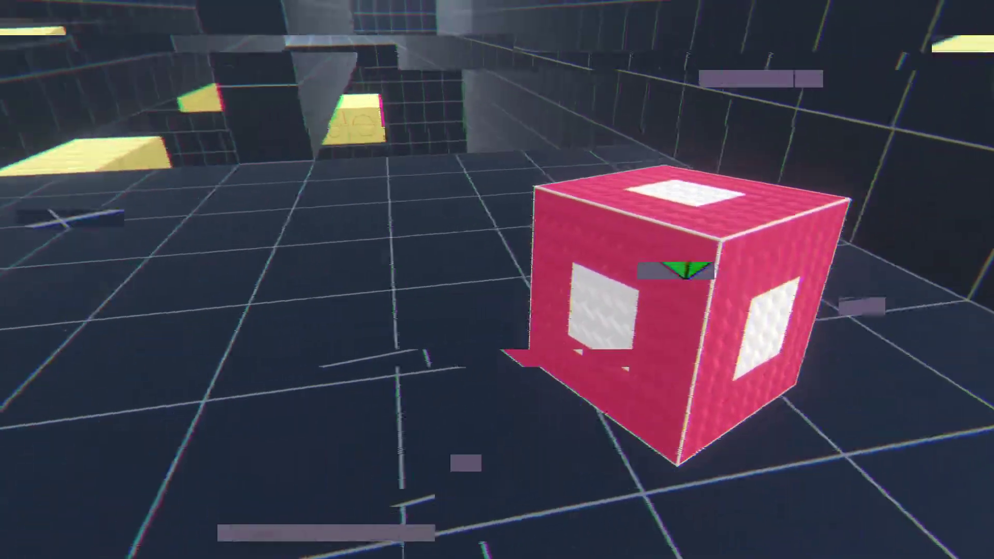
pyautogui.press('Up')
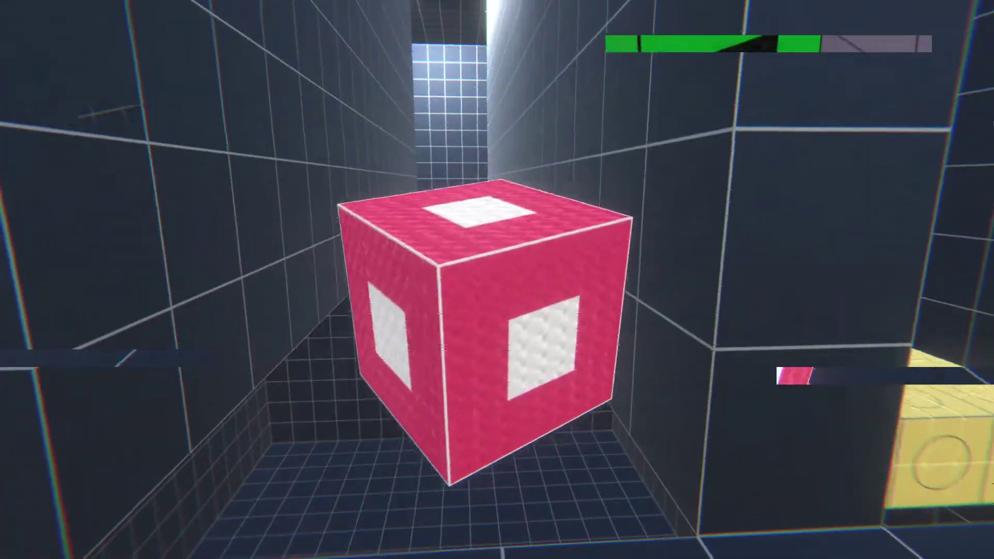
pyautogui.press('Escape')
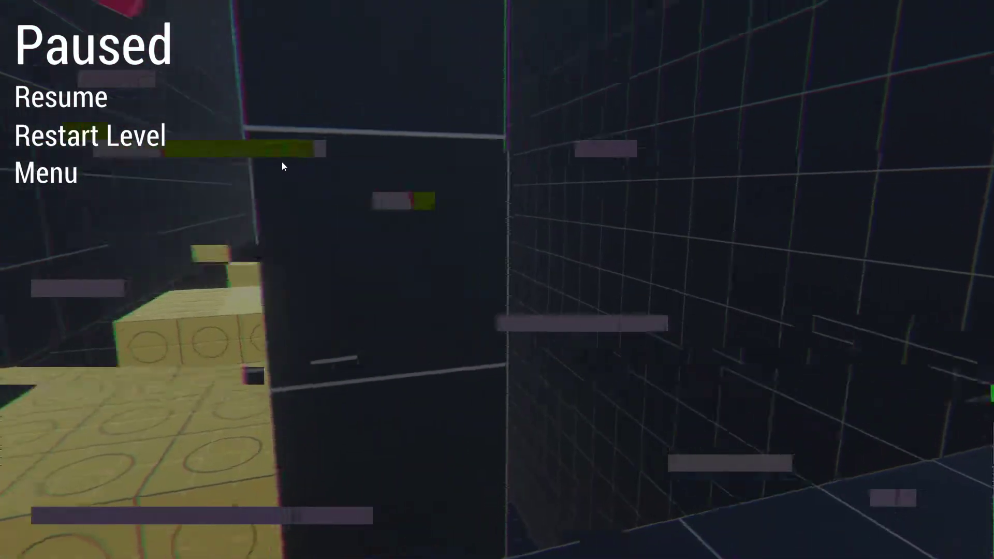
pyautogui.press('Escape')
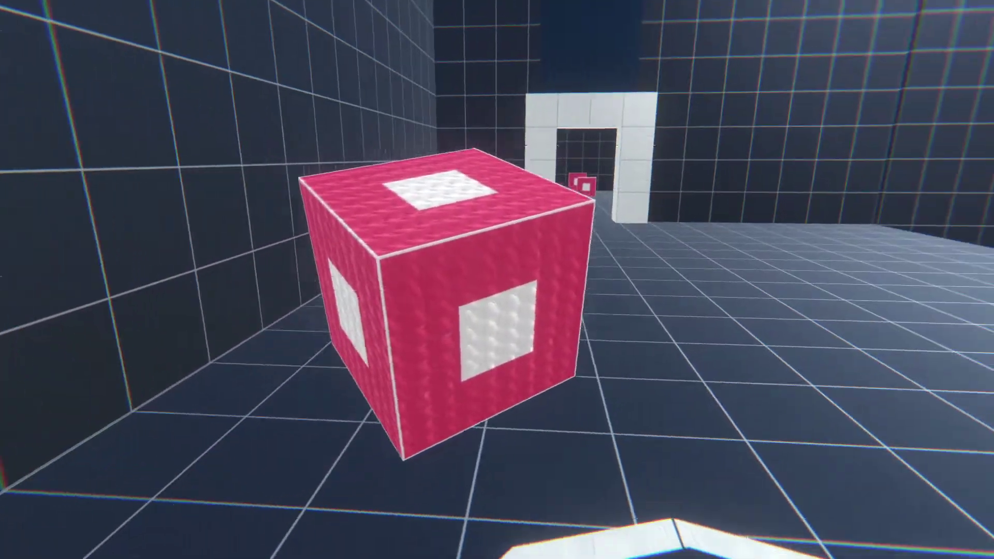
# - Pause-glitch twice while carrying the pink cube across the room to the white doorway
pyautogui.press('Escape')
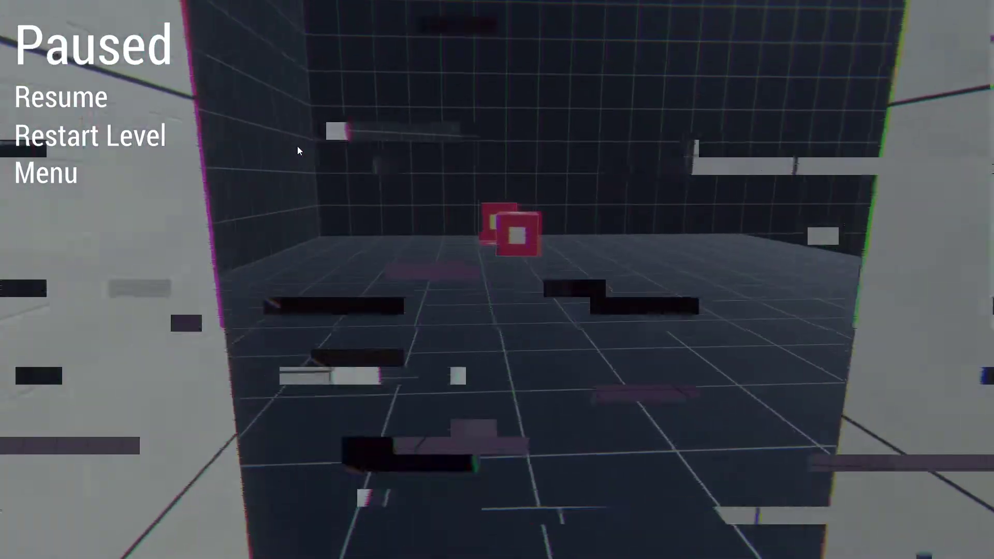
pyautogui.press('Escape')
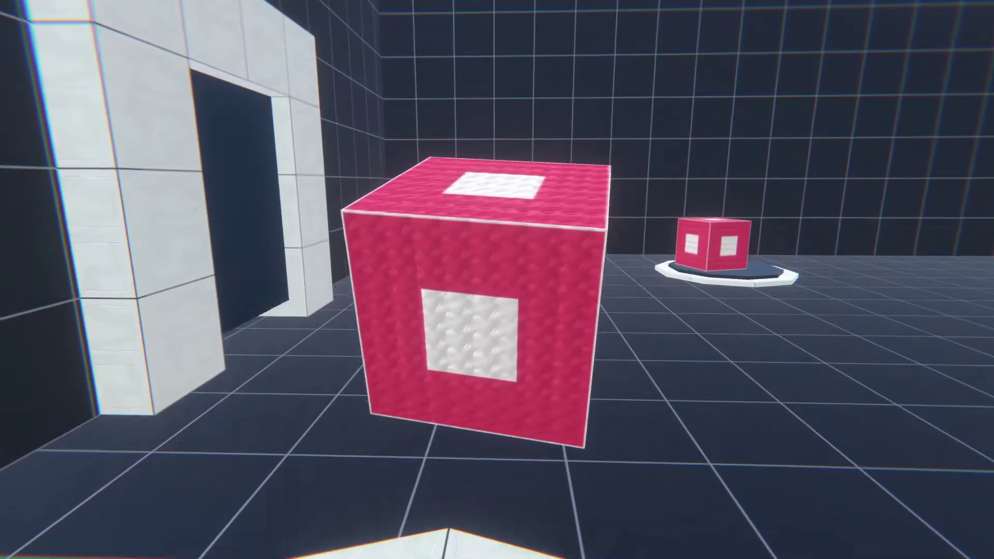
pyautogui.press('Escape')
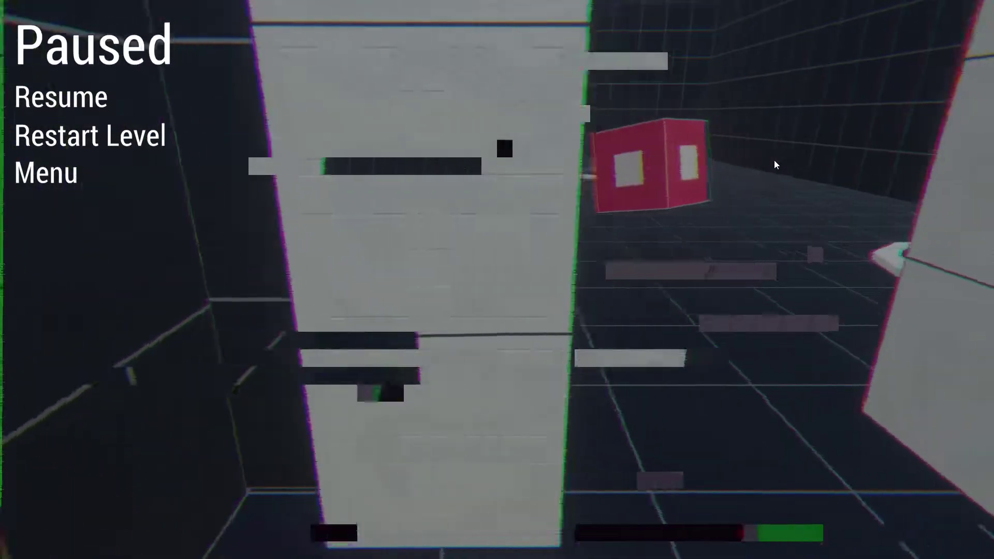
pyautogui.press('Escape')
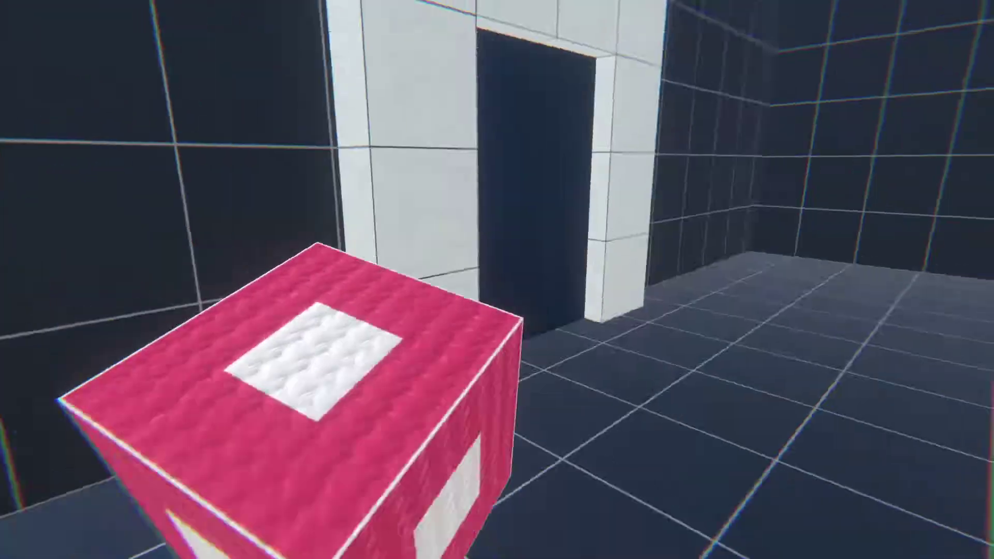
# - Carry the cube to the THE END room, then pause and quit via Menu and Quit
pyautogui.press('Escape')
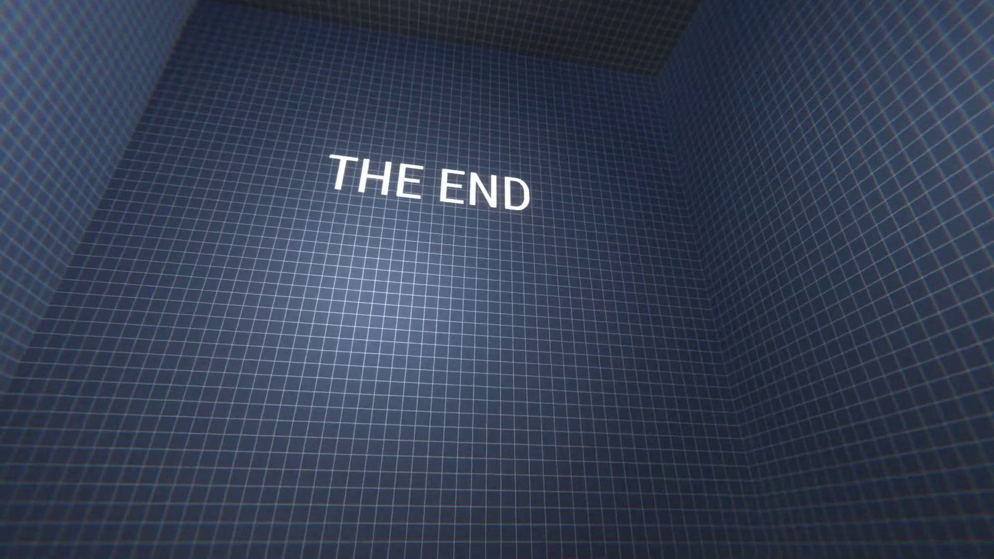
pyautogui.press('Escape')
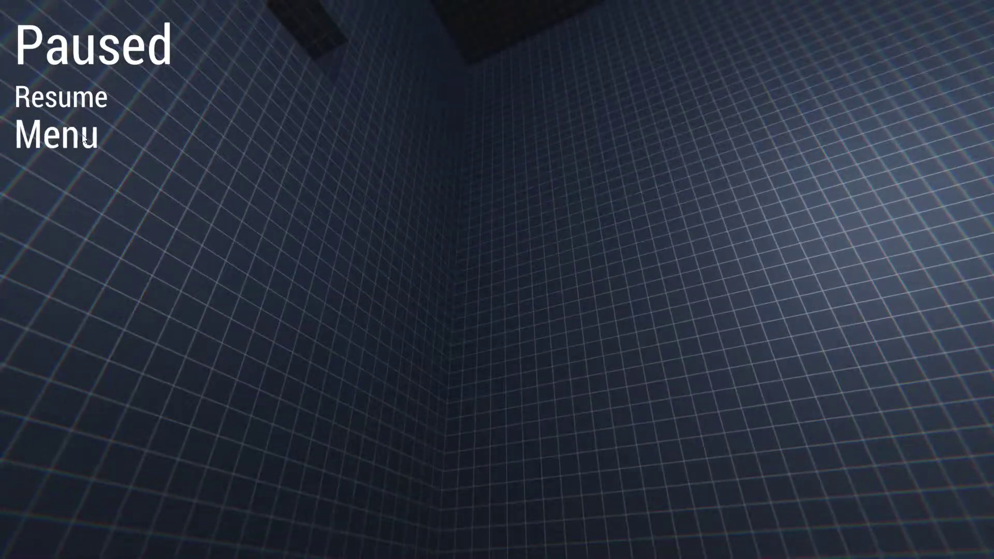
pyautogui.click(54, 133)
pyautogui.click(134, 373)
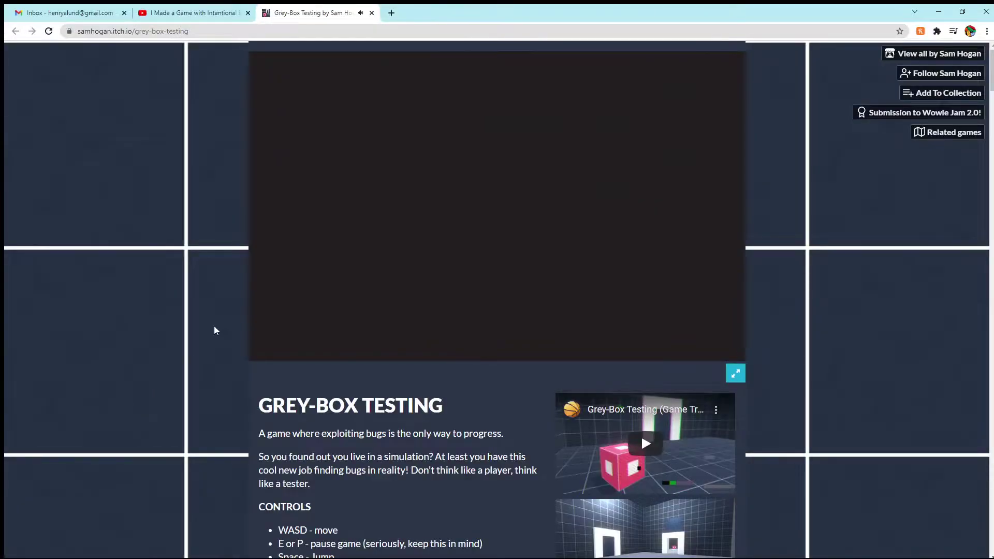